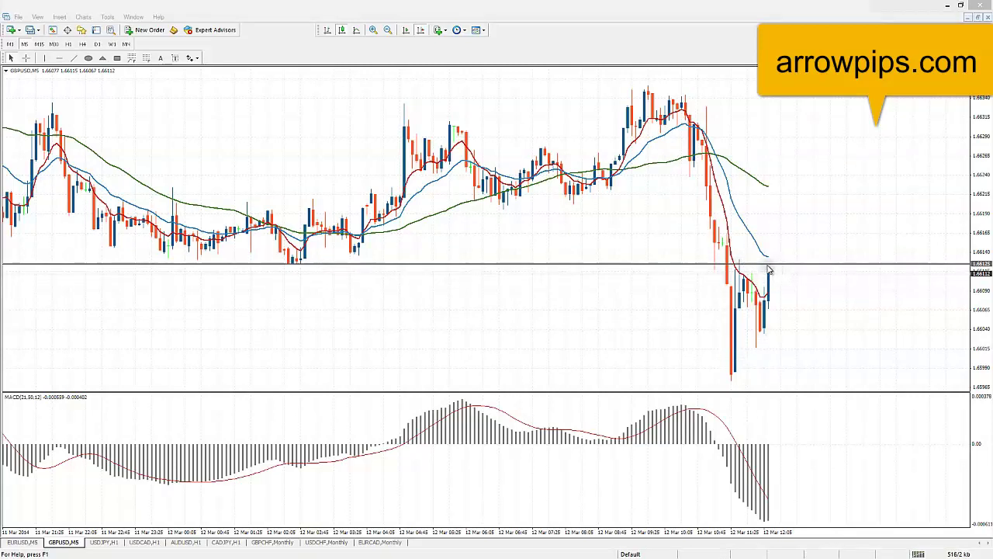
# Step: Zoom the GBPUSD chart out and in while comparing the M15 and H1 timeframes
pyautogui.click(387, 31)
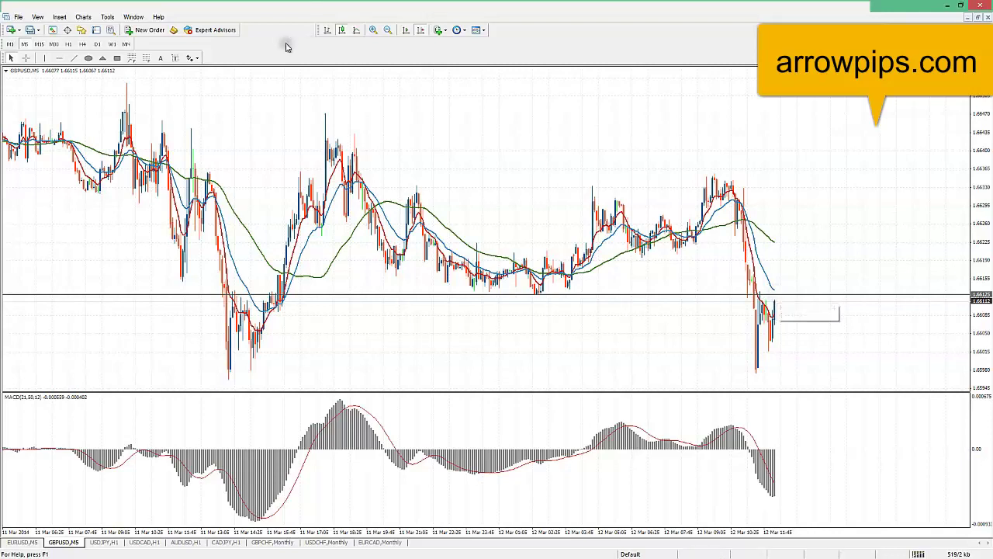
pyautogui.click(37, 45)
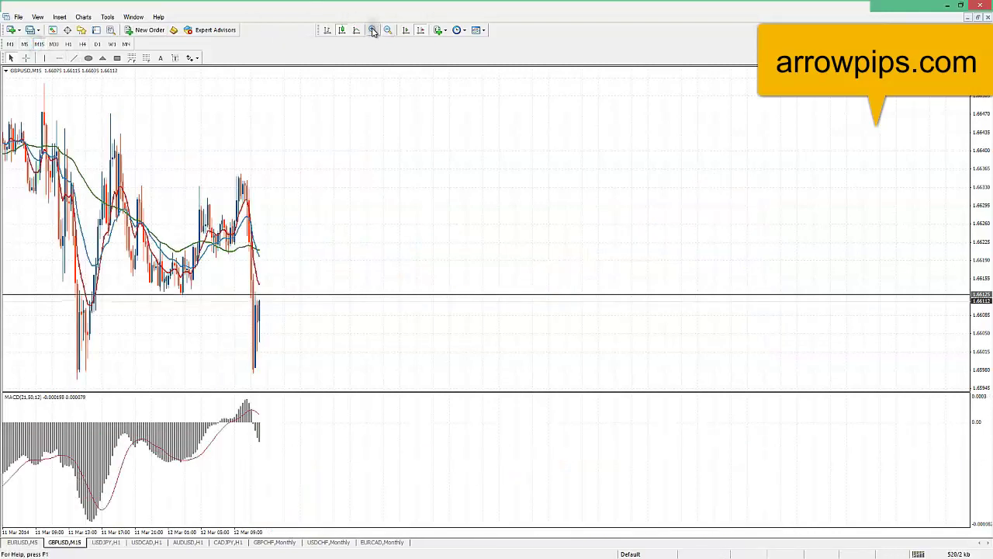
pyautogui.click(372, 30)
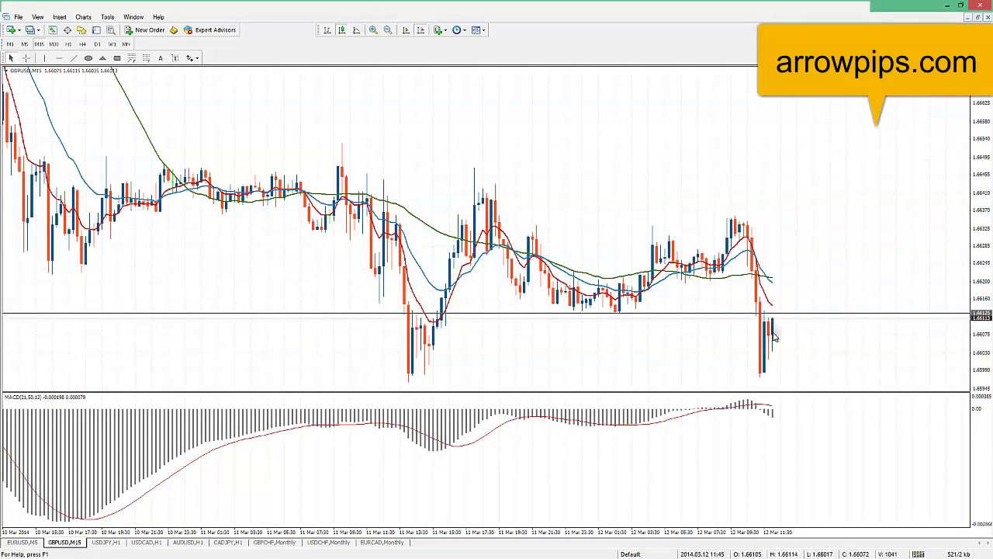
pyautogui.click(67, 44)
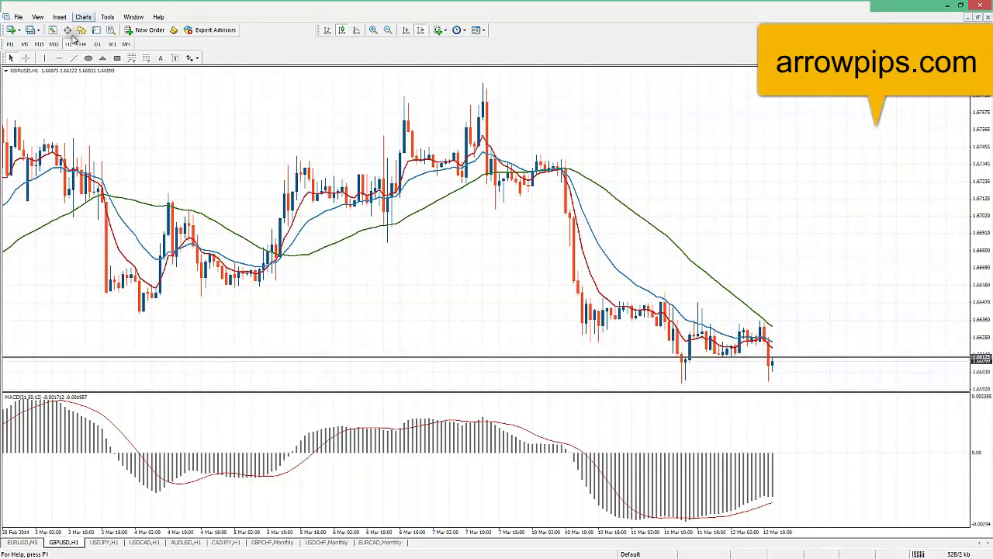
# Step: Return to M5 with chart shift on, show the Terminal's open trades, then view H1
pyautogui.click(24, 43)
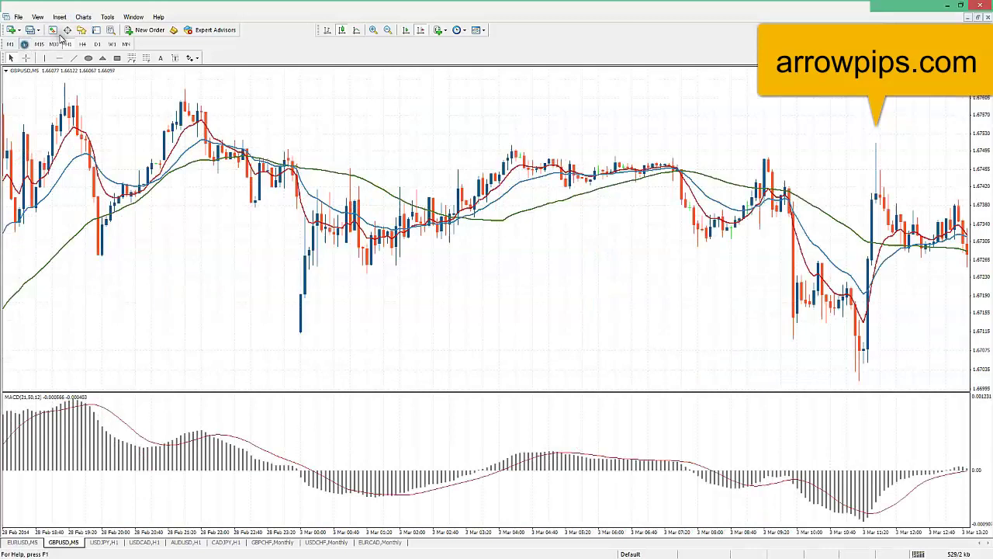
pyautogui.click(420, 31)
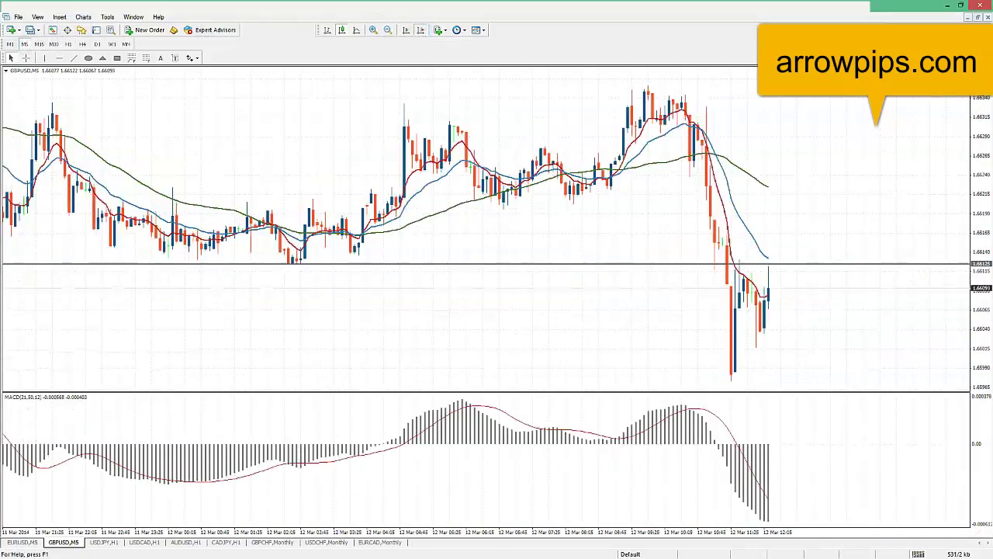
pyautogui.hotkey('ctrl', 't')
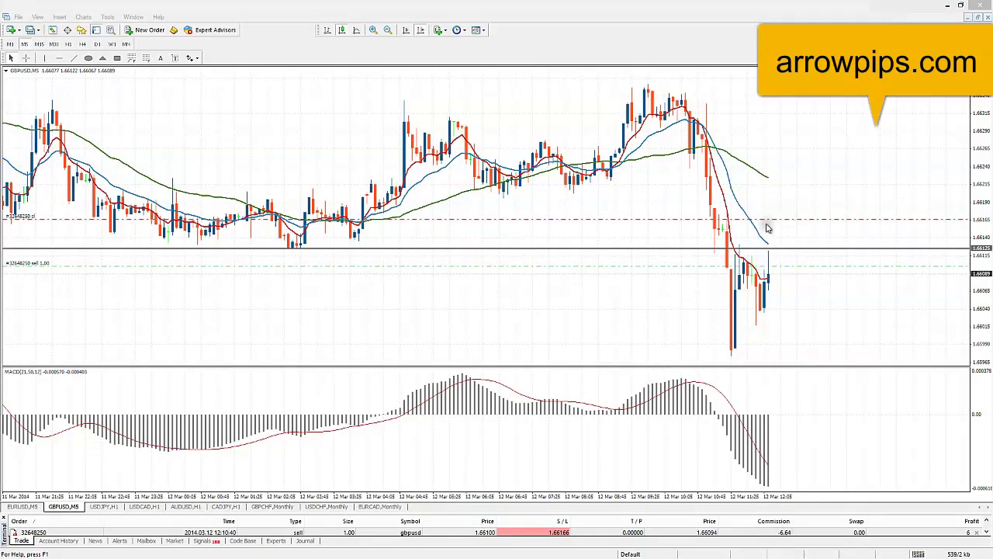
pyautogui.click(68, 44)
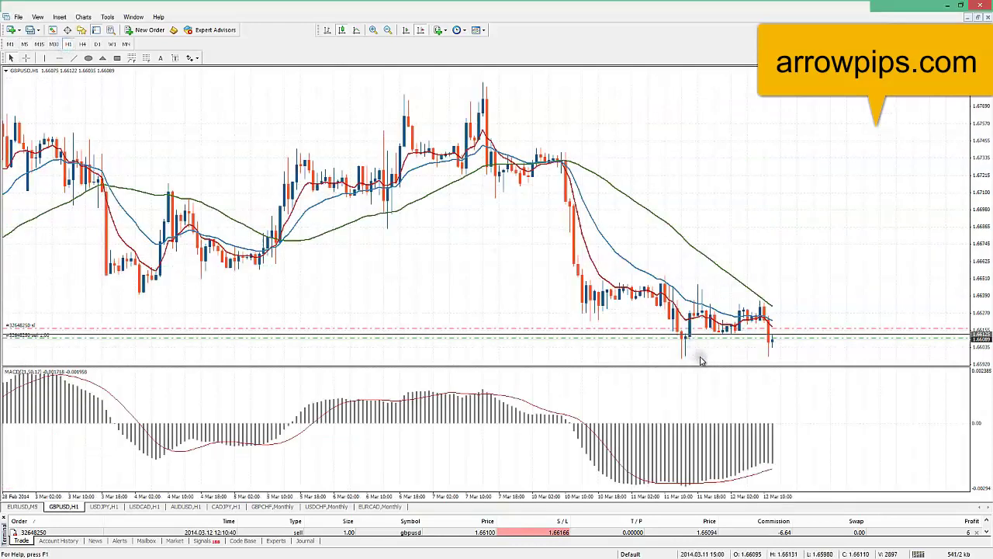
# Step: Measure bar count and price distance on the chart with the crosshair
pyautogui.middleClick(701, 360)
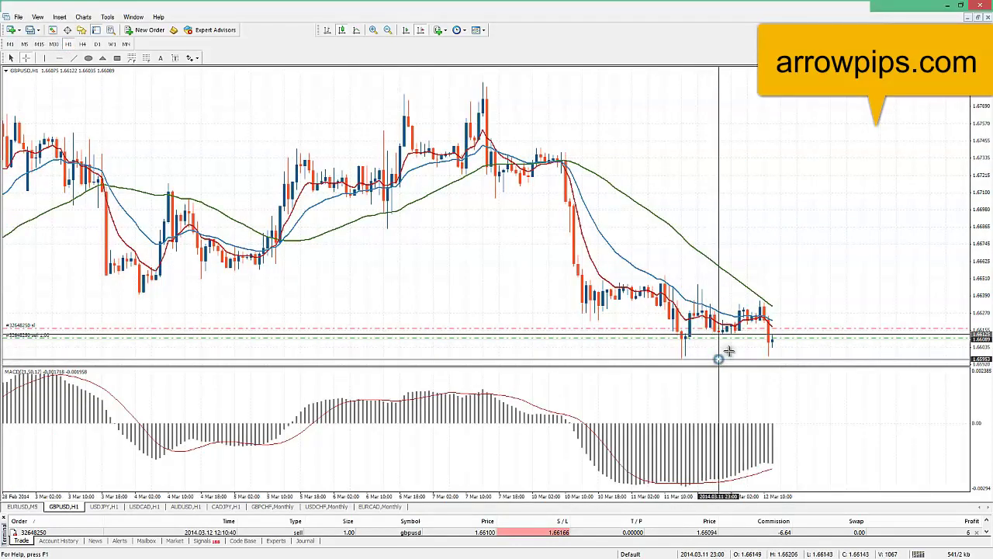
pyautogui.moveTo(729, 352); pyautogui.dragTo(749, 346)
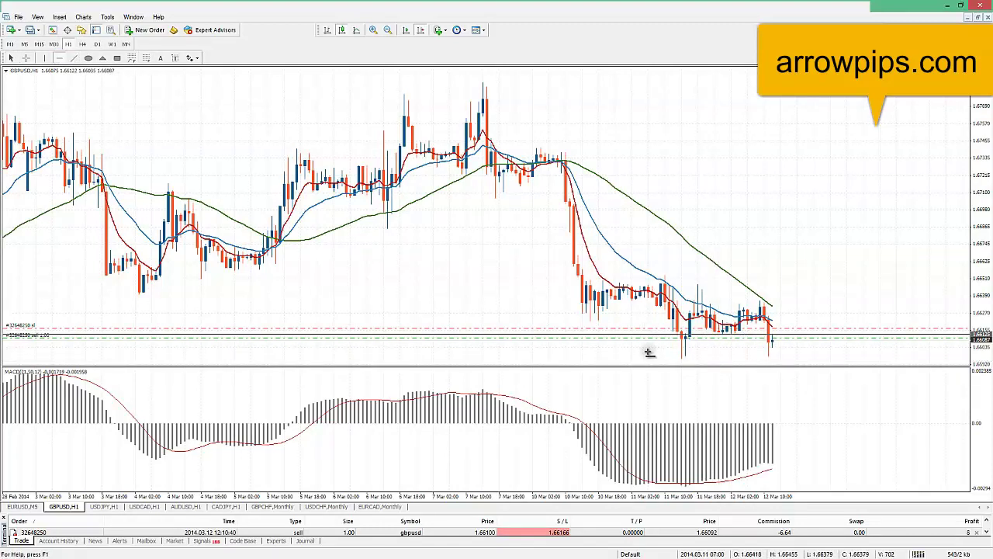
pyautogui.moveTo(701, 362); pyautogui.dragTo(703, 360)
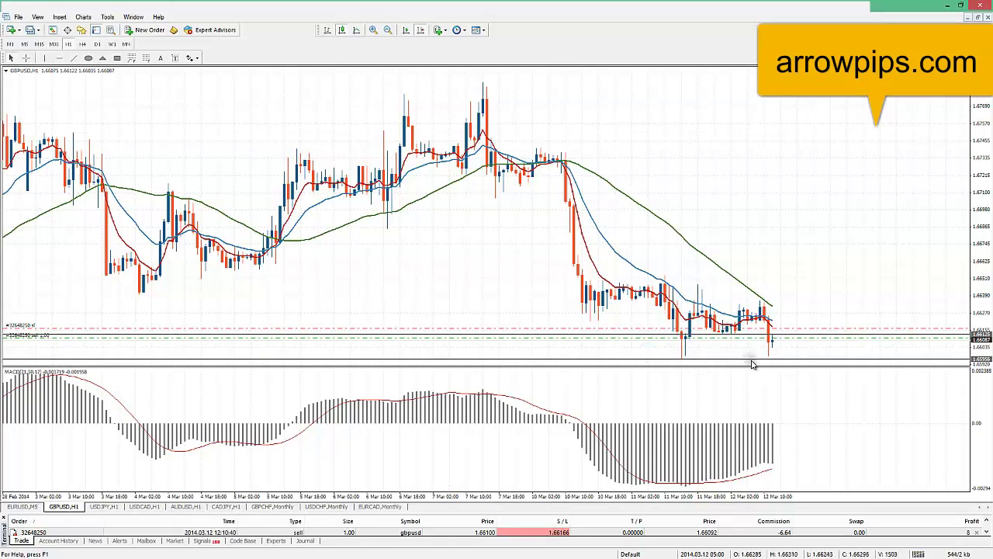
# Step: On H4, draw a horizontal line at 1.65913 just below price and pan through the bars
pyautogui.click(82, 43)
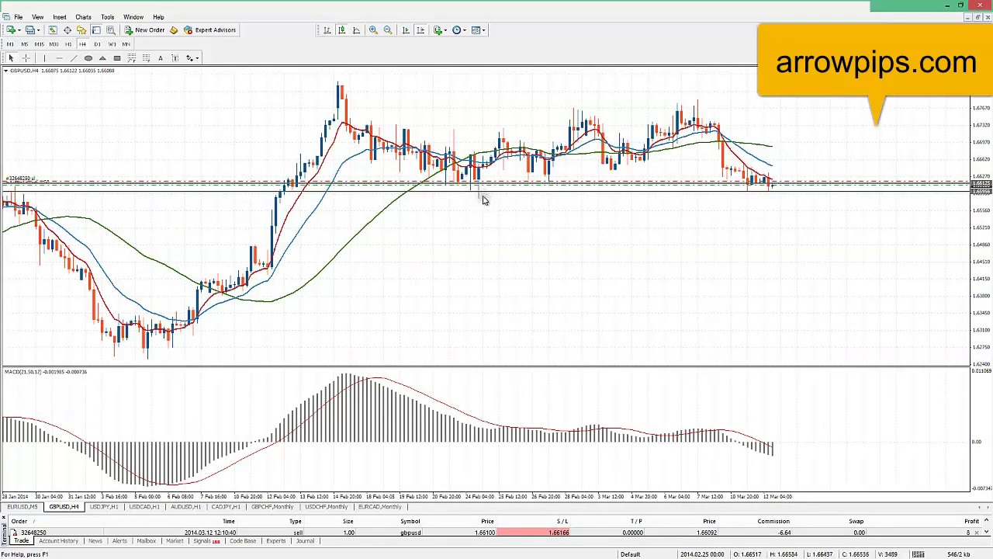
pyautogui.click(59, 57)
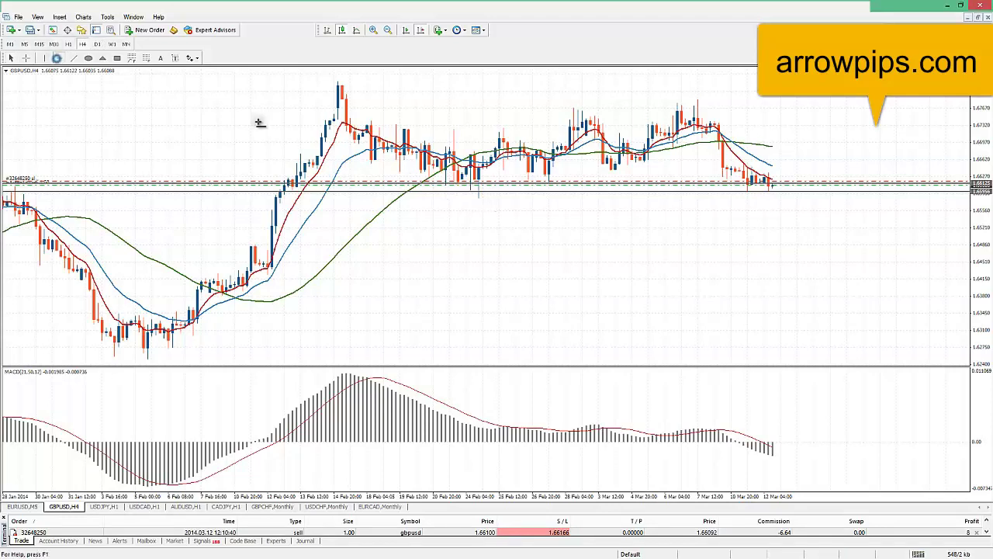
pyautogui.click(457, 198)
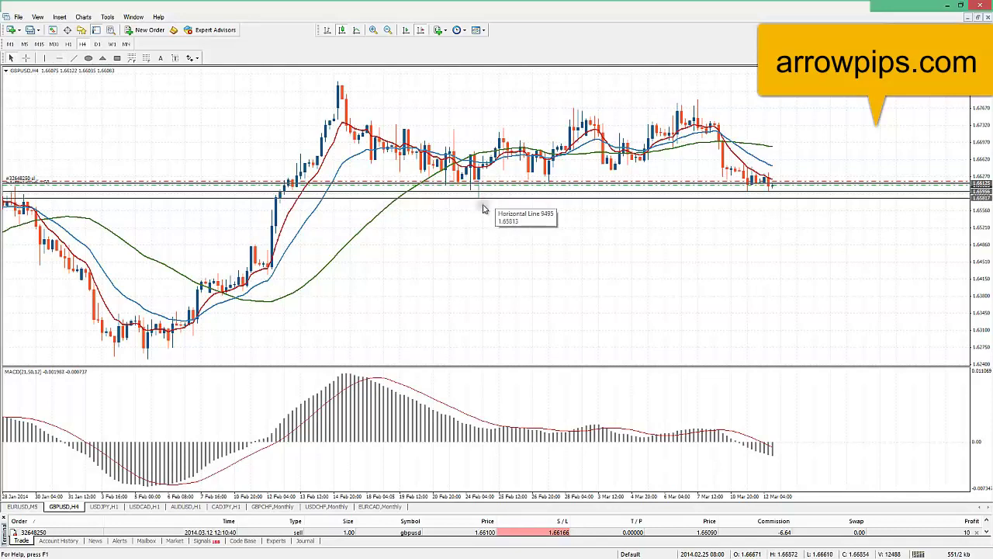
pyautogui.moveTo(327, 245); pyautogui.dragTo(543, 247)
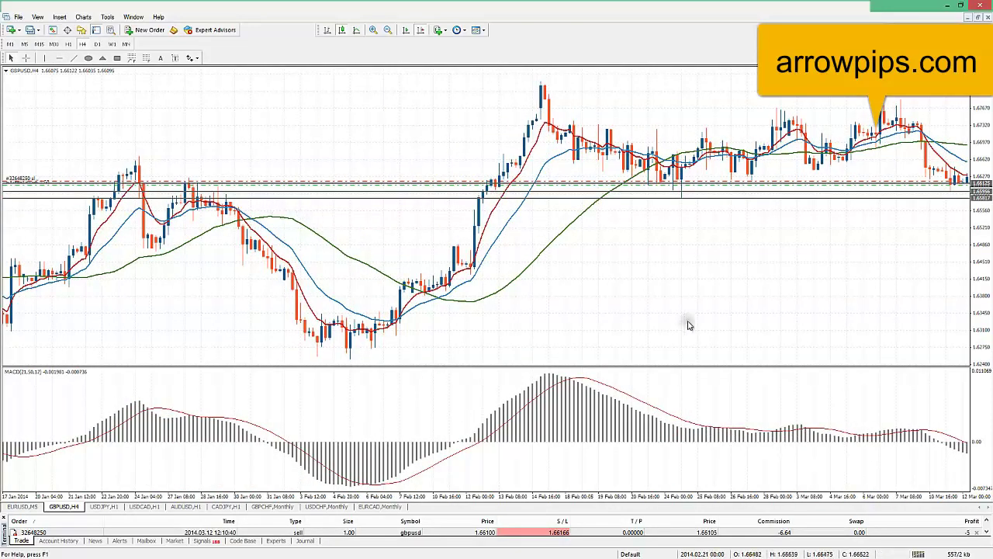
pyautogui.moveTo(749, 326); pyautogui.dragTo(443, 312)
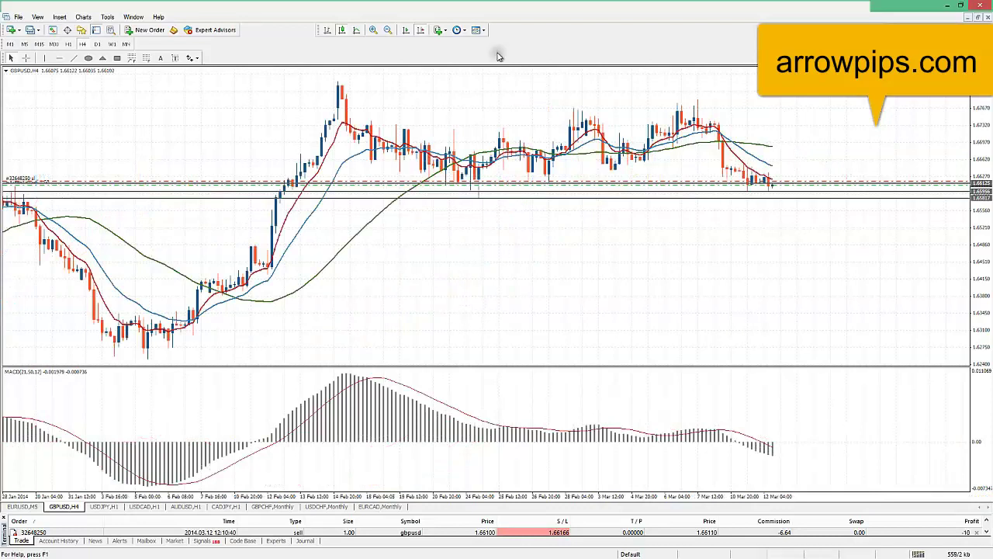
# Step: Back on M5 at the latest bars, drag a 1.65967 take profit below the sell entry
pyautogui.click(25, 43)
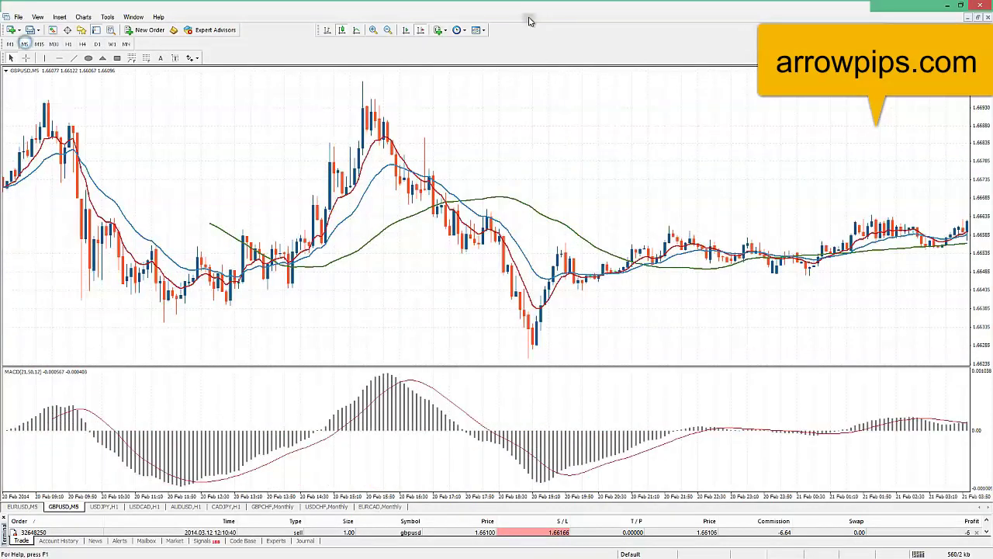
pyautogui.click(420, 29)
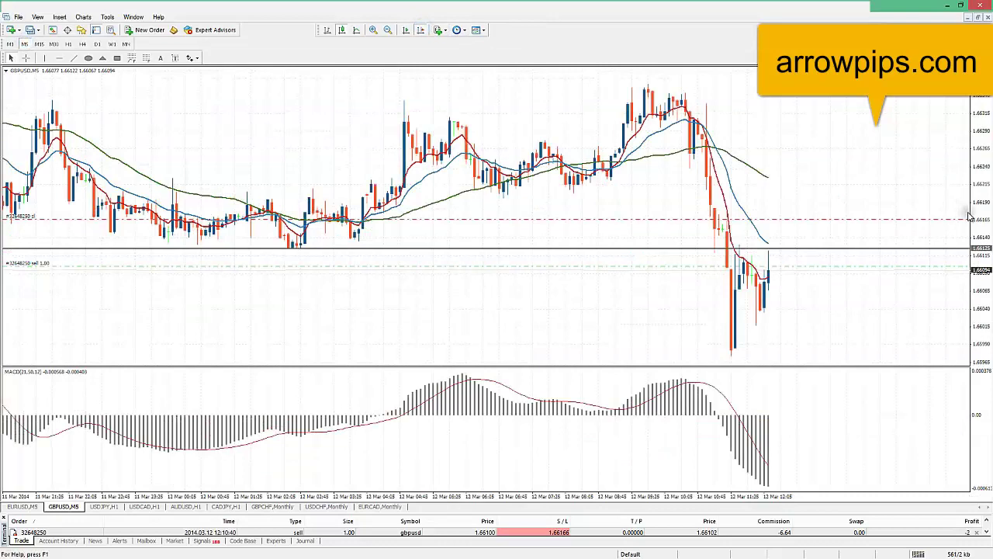
pyautogui.moveTo(984, 213); pyautogui.dragTo(984, 233)
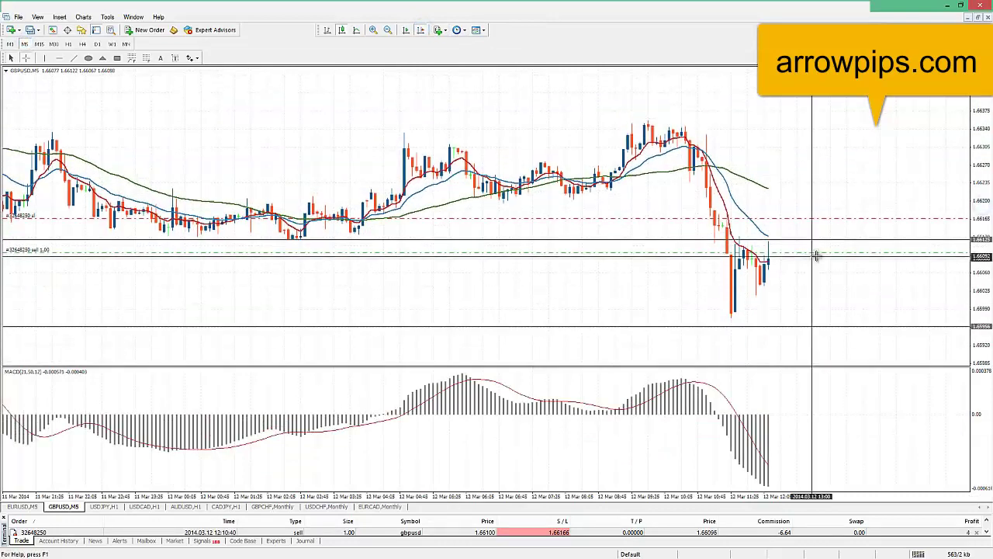
pyautogui.moveTo(826, 254); pyautogui.dragTo(838, 330)
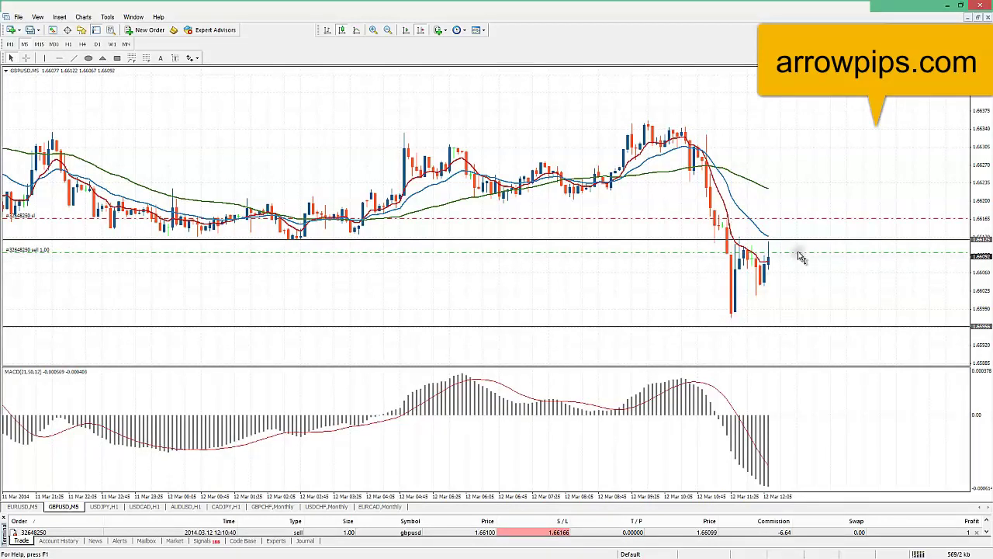
pyautogui.moveTo(799, 259); pyautogui.dragTo(840, 260)
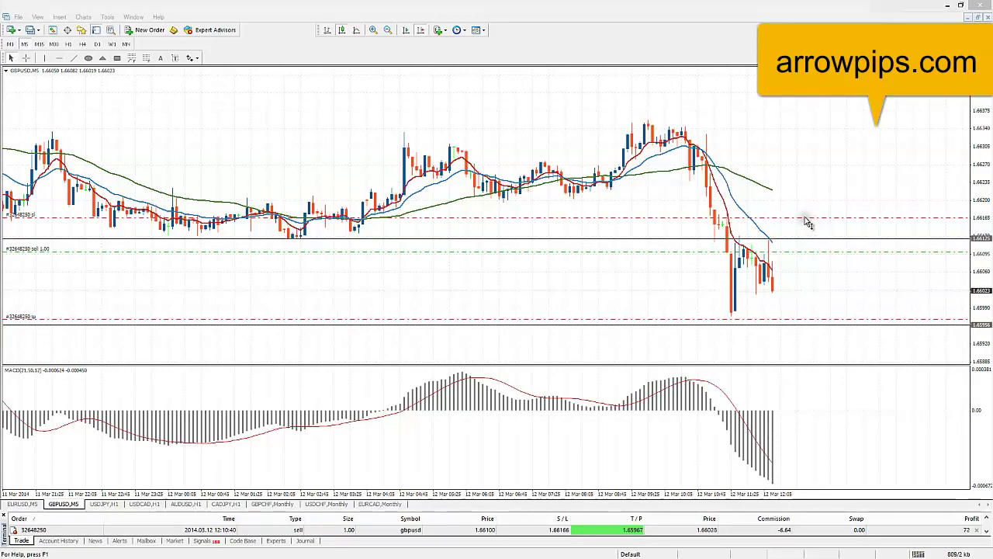
# Step: Move the stop loss to 1.66098, draw a horizontal trendline at recent lows, then view H1
pyautogui.moveTo(805, 218); pyautogui.dragTo(803, 233)
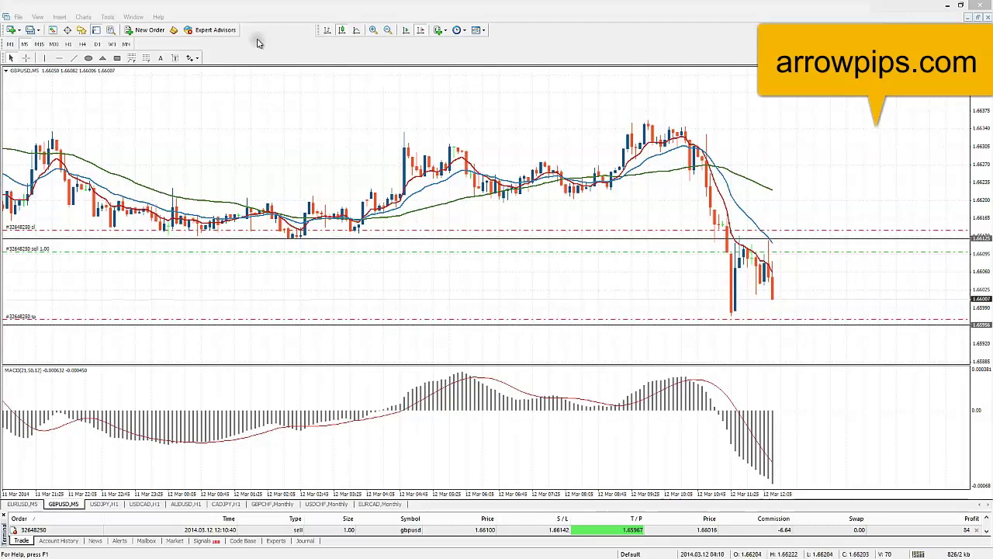
pyautogui.click(75, 58)
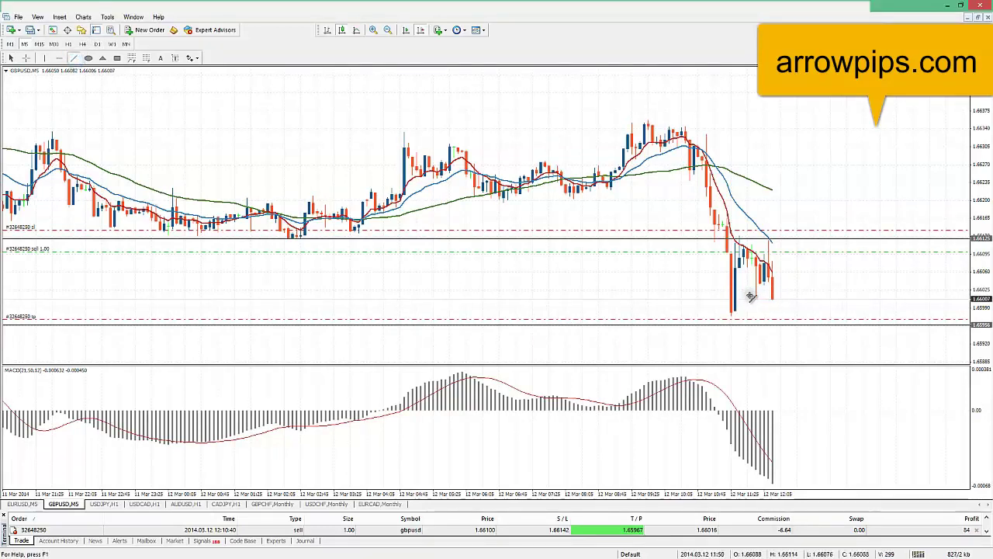
pyautogui.moveTo(747, 293); pyautogui.dragTo(789, 293)
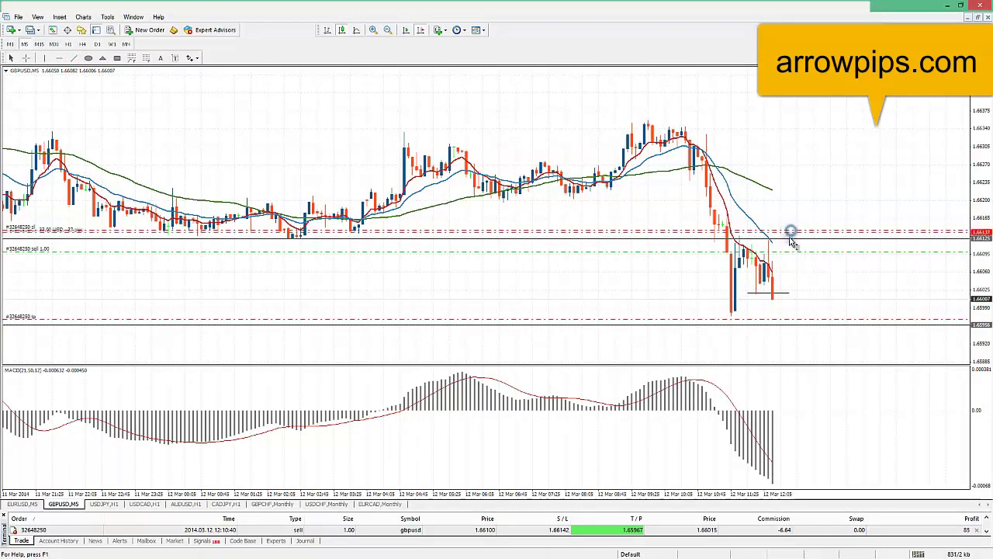
pyautogui.moveTo(789, 231); pyautogui.dragTo(799, 259)
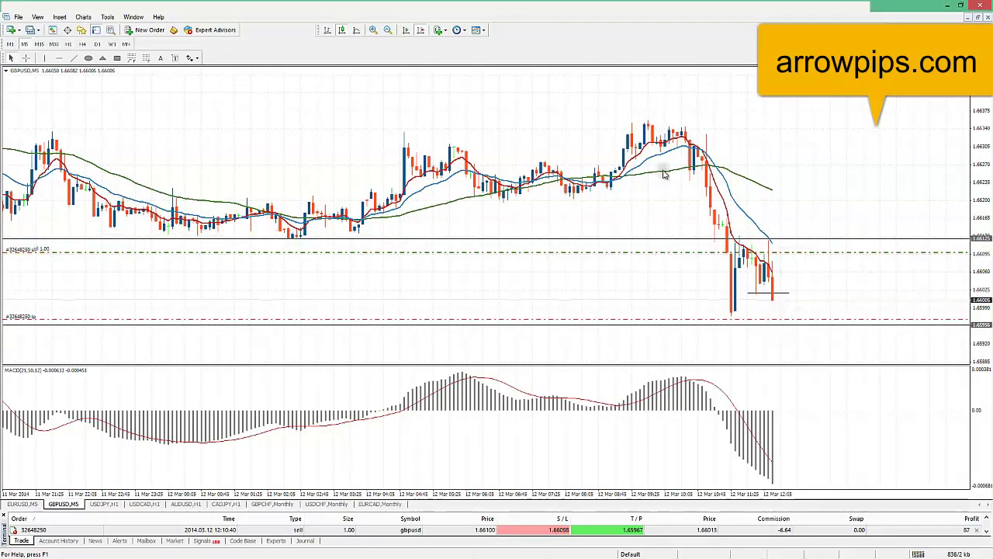
pyautogui.click(68, 43)
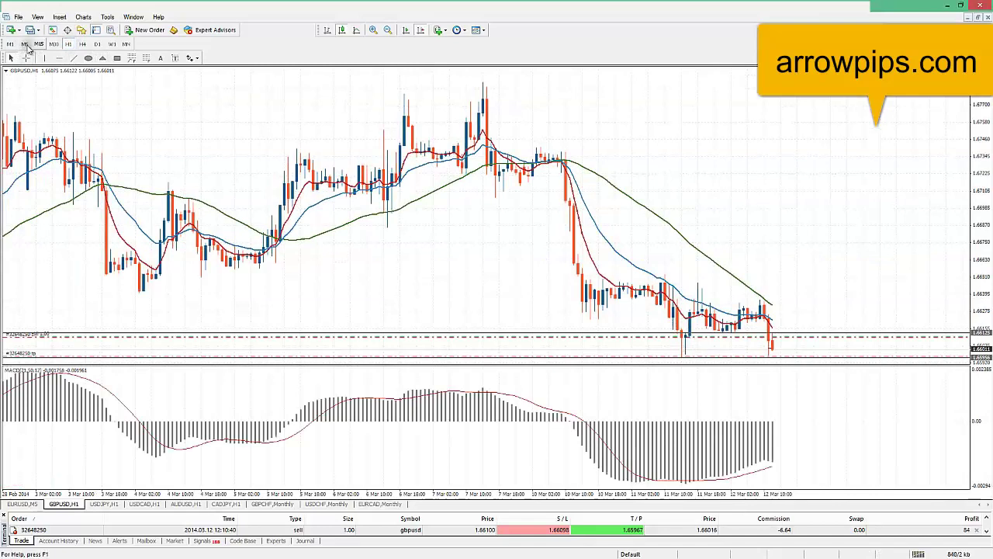
# Step: Show GBPUSD on M1 at the latest bars and bring up the open trade's context menu
pyautogui.click(26, 44)
pyautogui.click(420, 29)
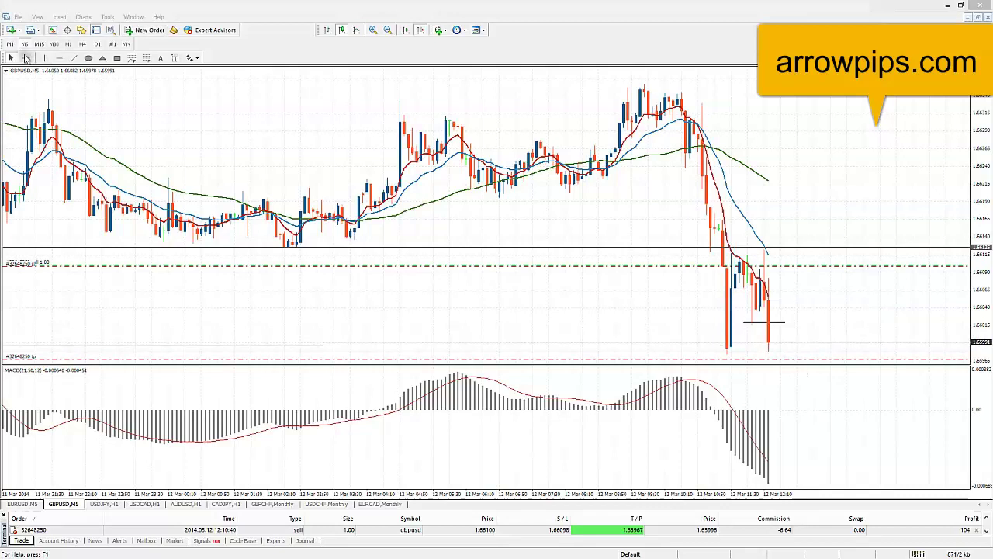
pyautogui.click(9, 44)
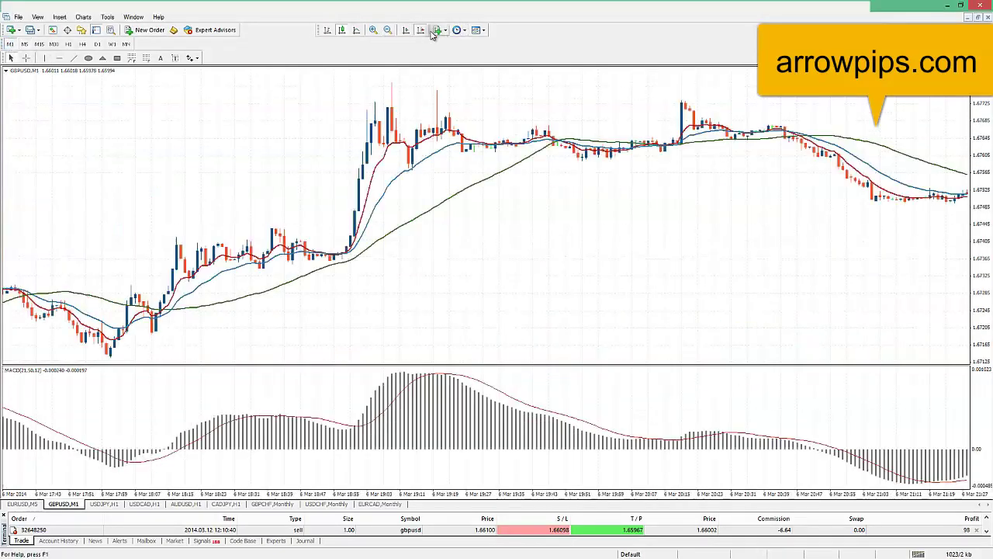
pyautogui.click(419, 30)
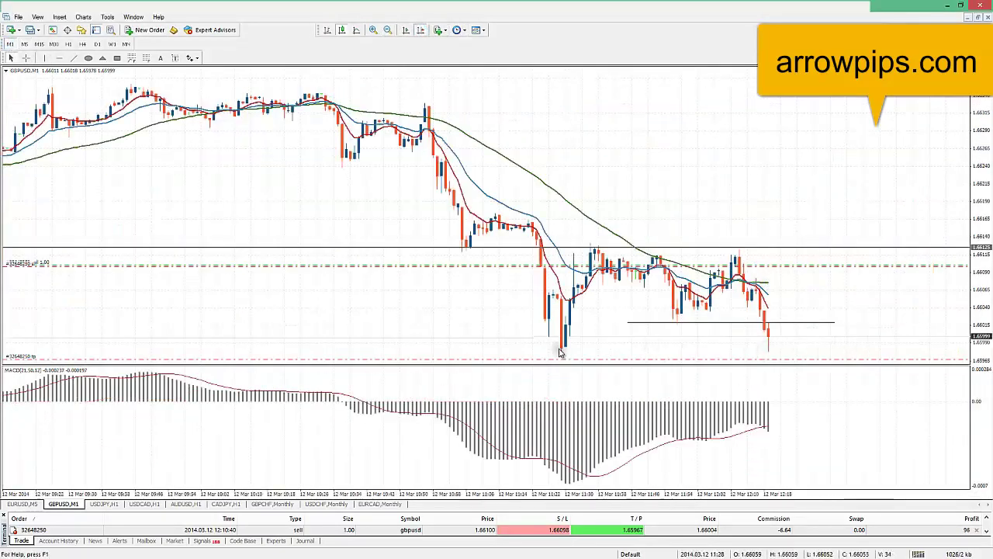
pyautogui.rightClick(830, 266)
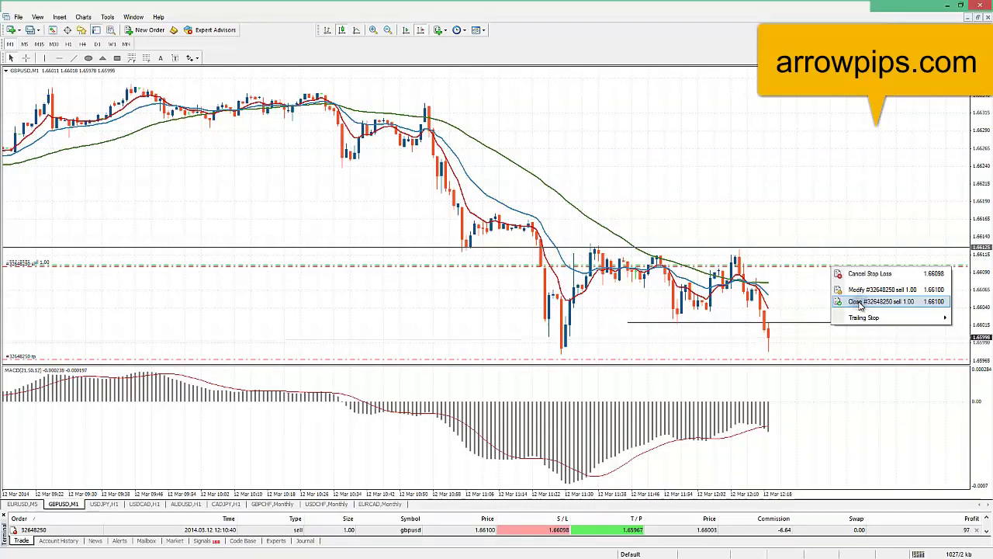
# Step: Close the sell order at market, then draw a horizontal trendline at the new M5 low
pyautogui.click(860, 303)
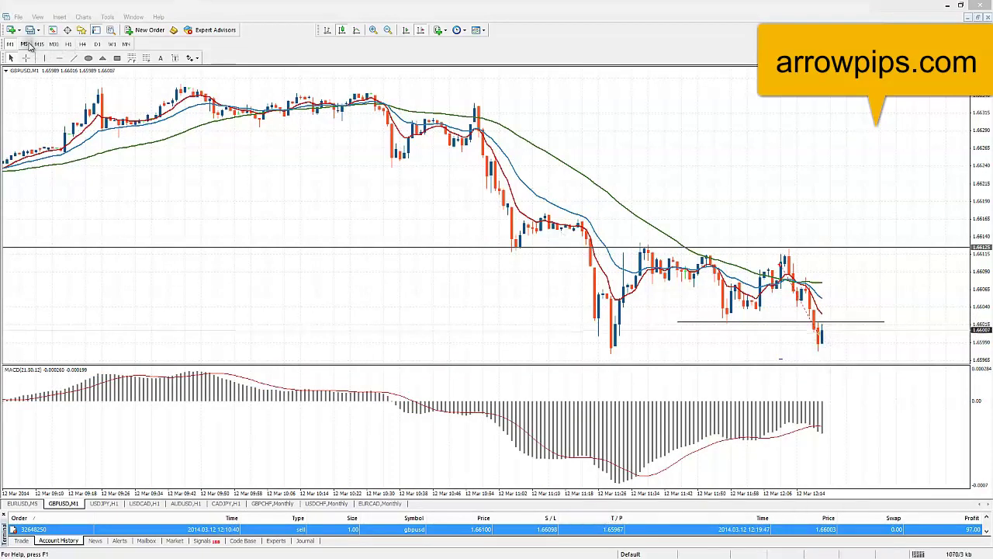
pyautogui.click(26, 45)
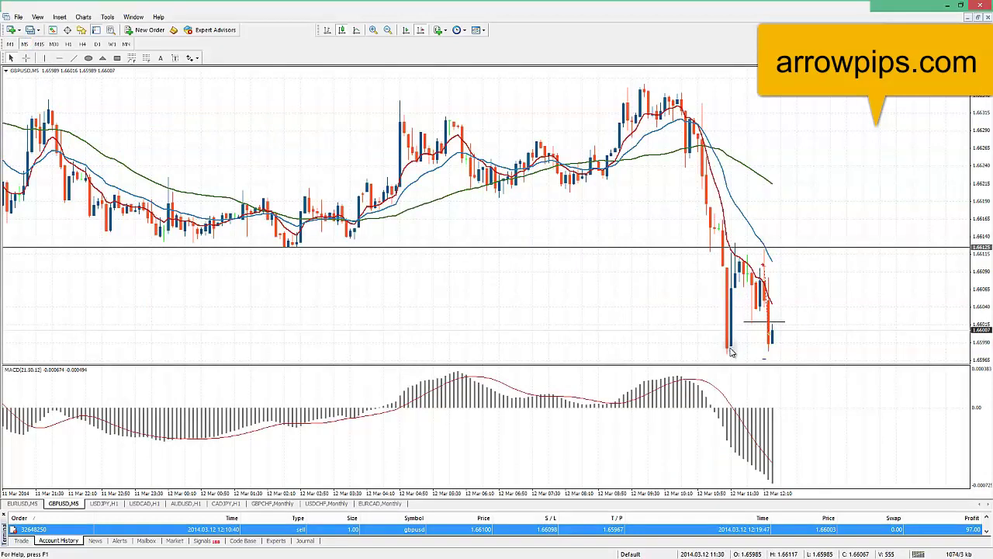
pyautogui.click(73, 57)
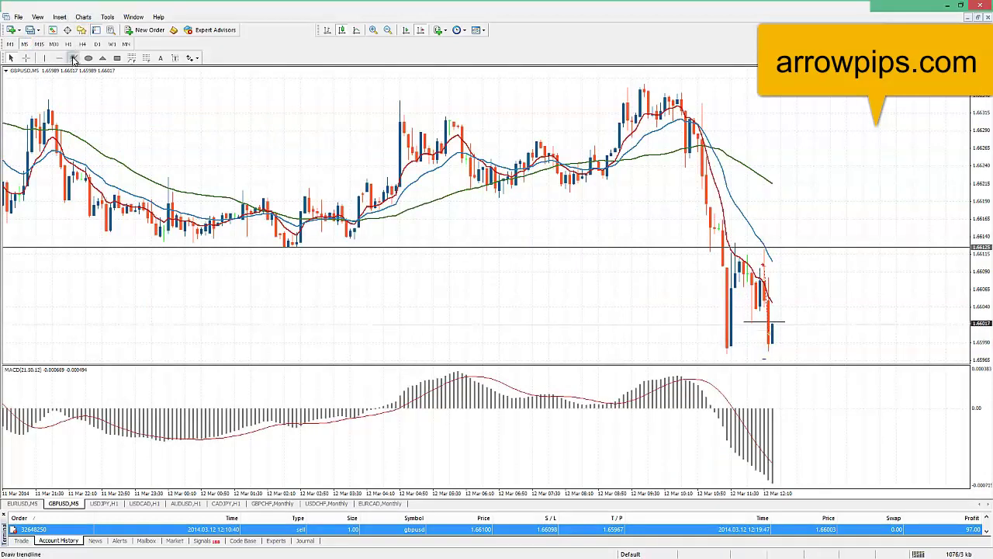
pyautogui.moveTo(715, 350); pyautogui.dragTo(793, 350)
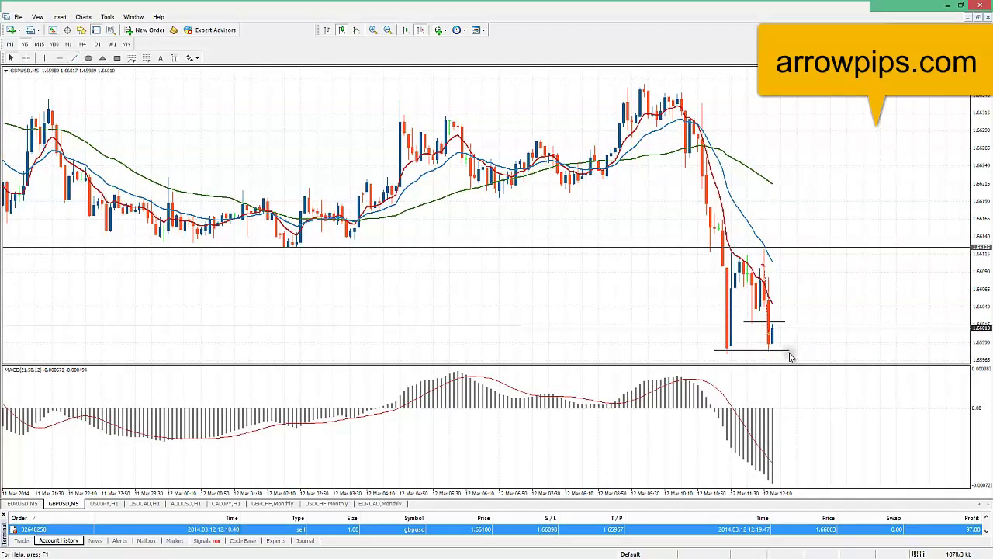
# Step: Check the H1 chart, then return to M5 at the most recent bars
pyautogui.click(69, 44)
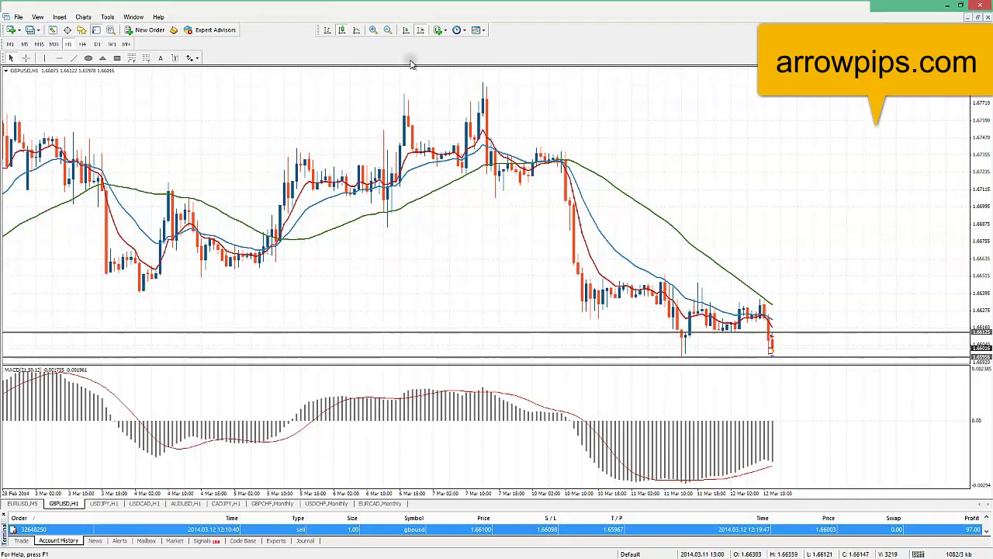
pyautogui.click(24, 43)
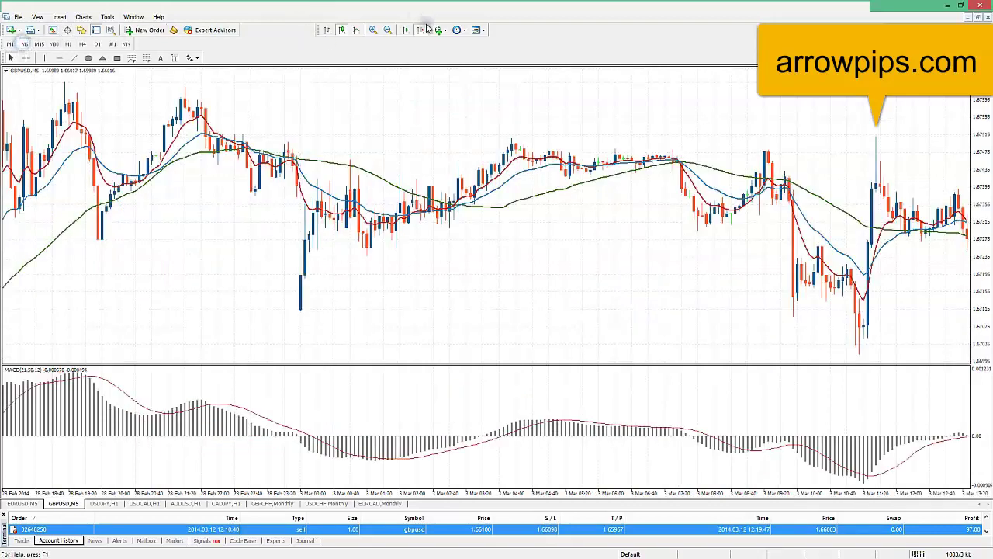
pyautogui.click(419, 30)
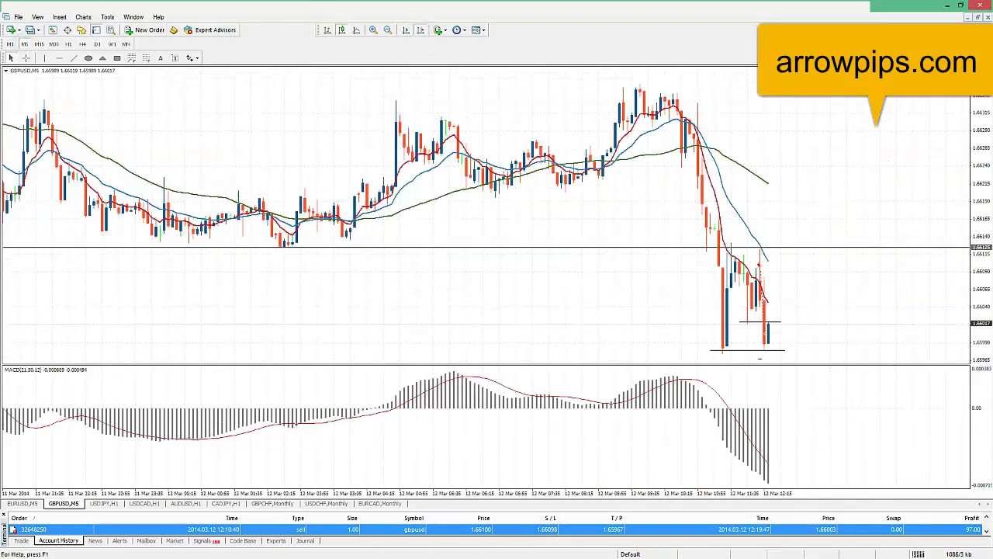